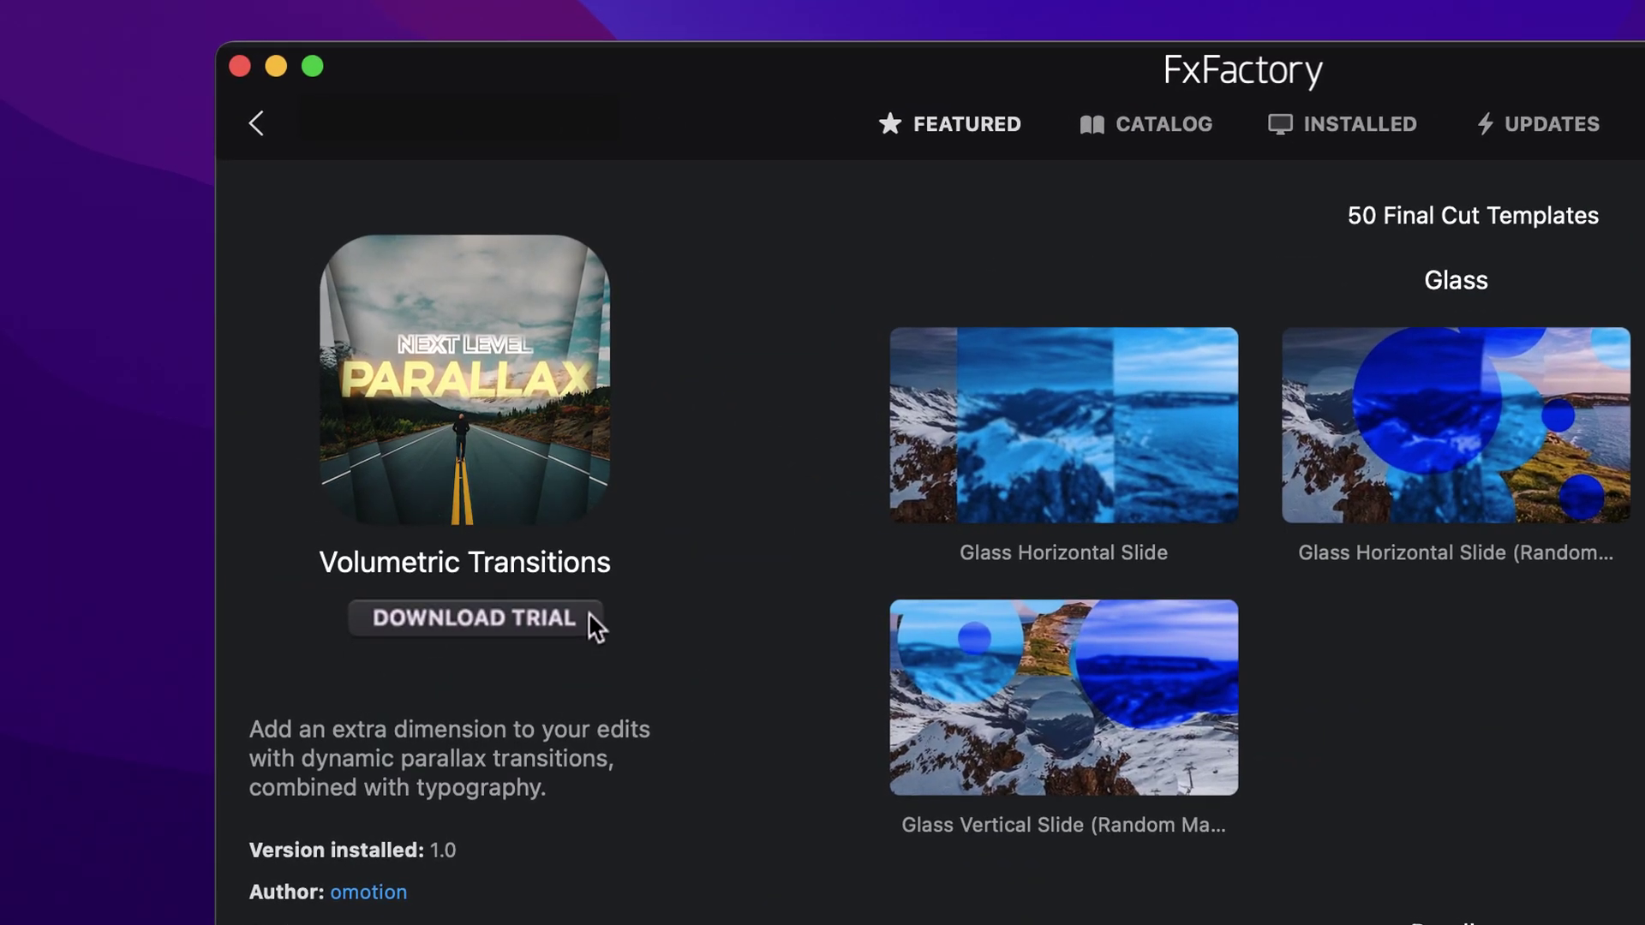
Start the Volumetric Transitions trial download from its FxFactory product page.
left_click(543, 621)
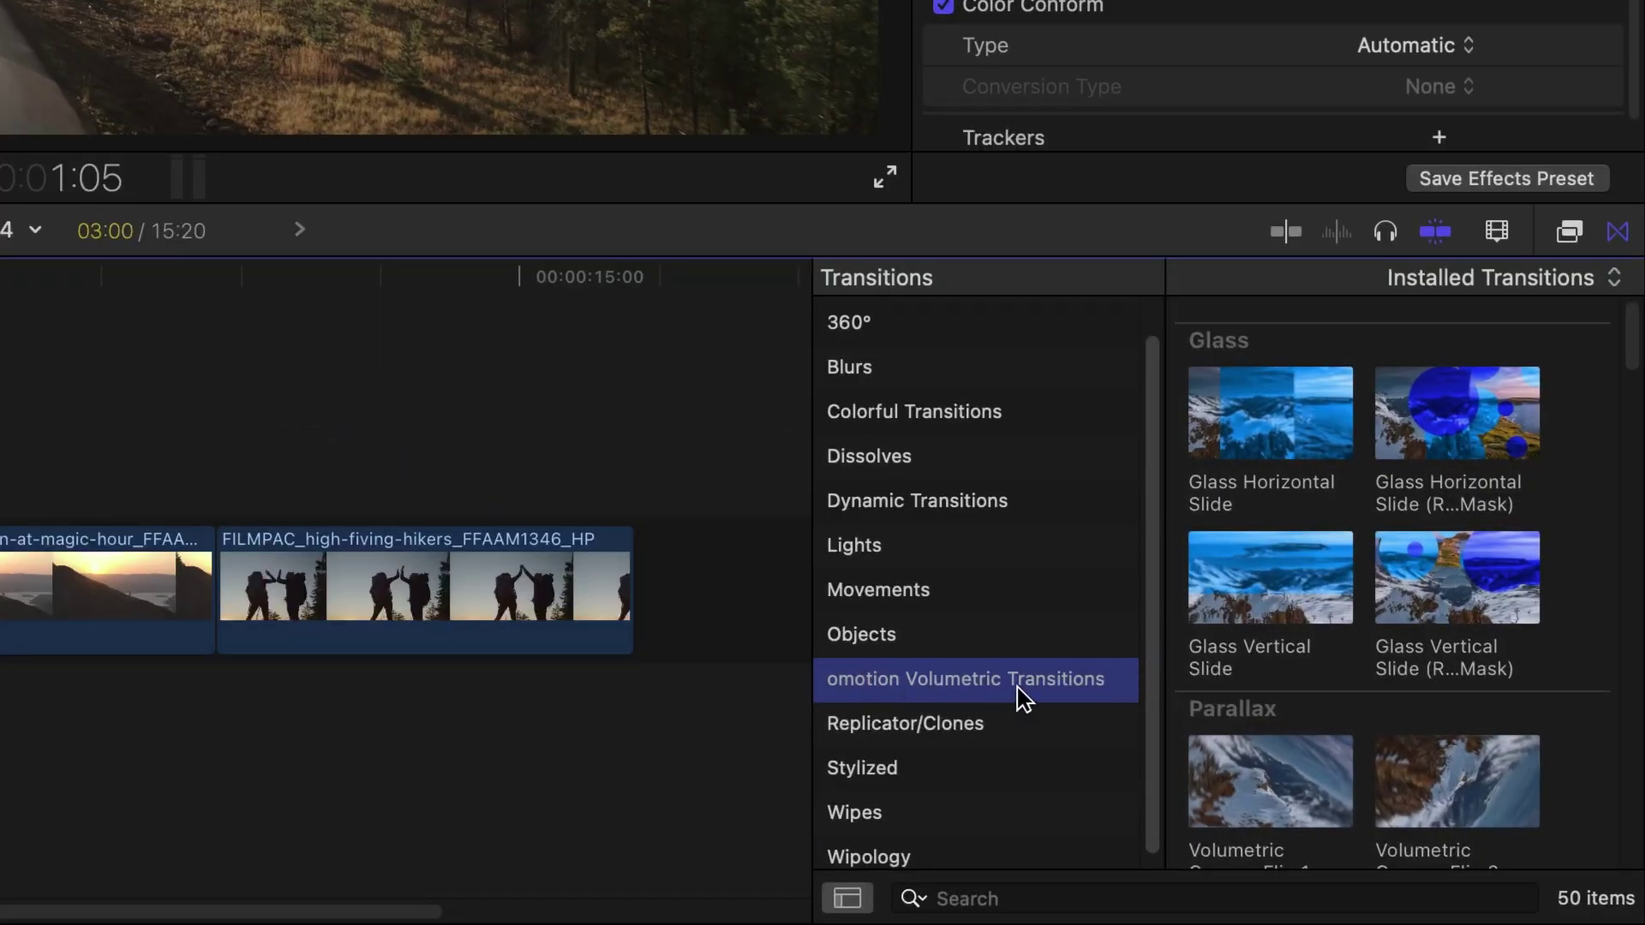
Hide the category sidebar so the Transitions browser shows a wider grid.
left_click(855, 900)
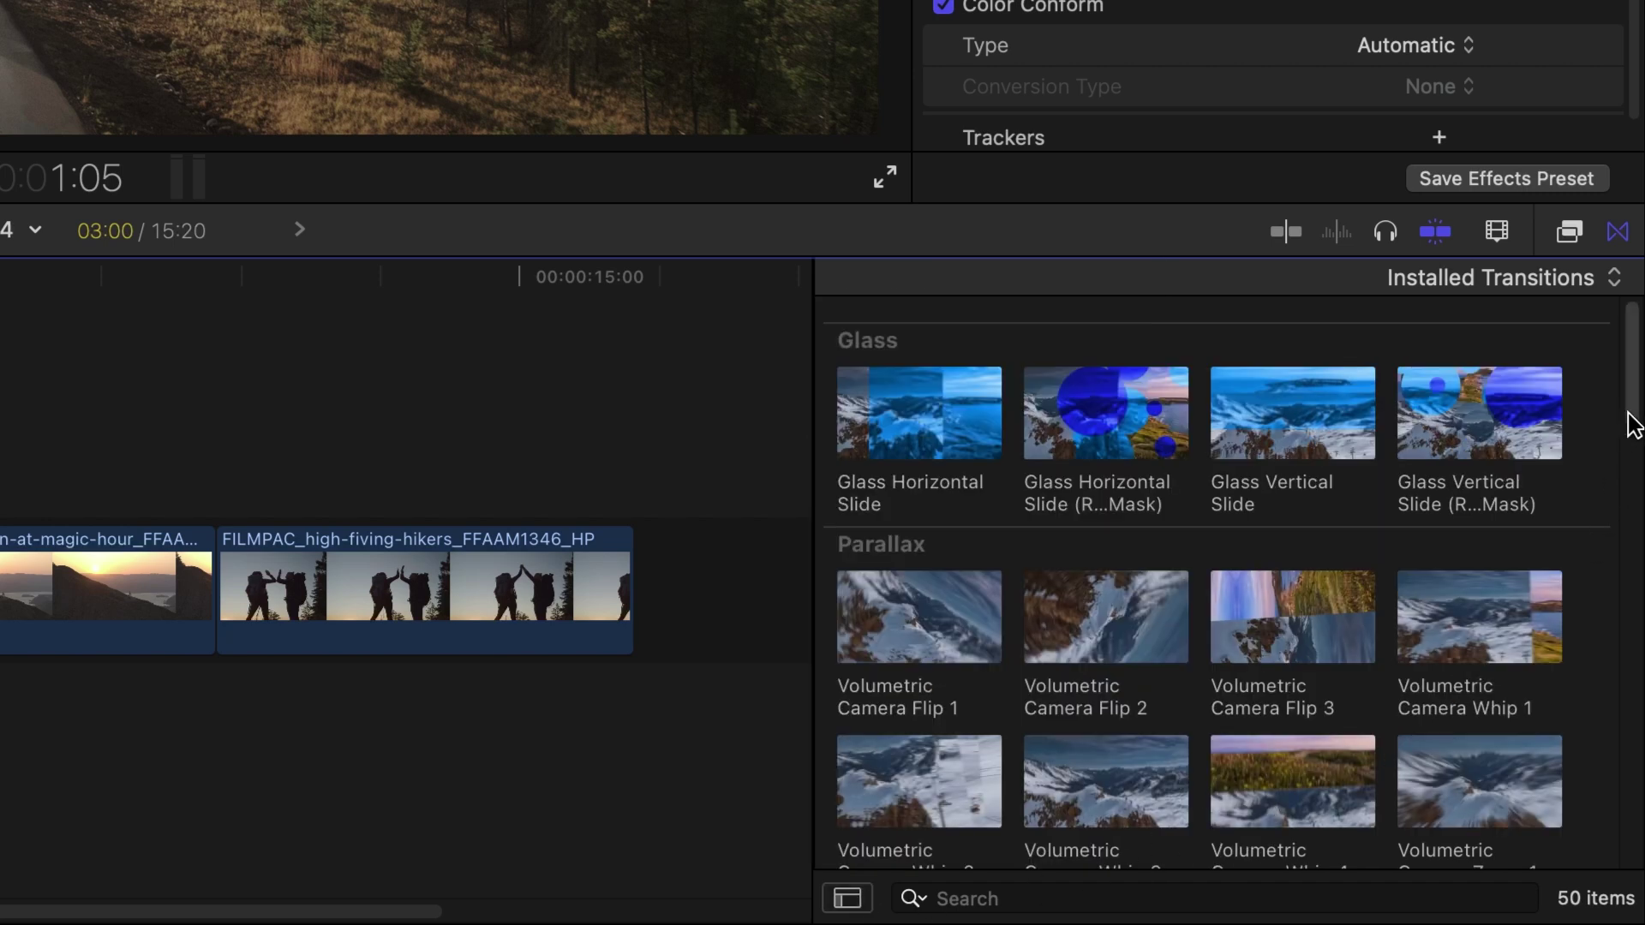
left_click_drag(1628, 424, 1641, 767)
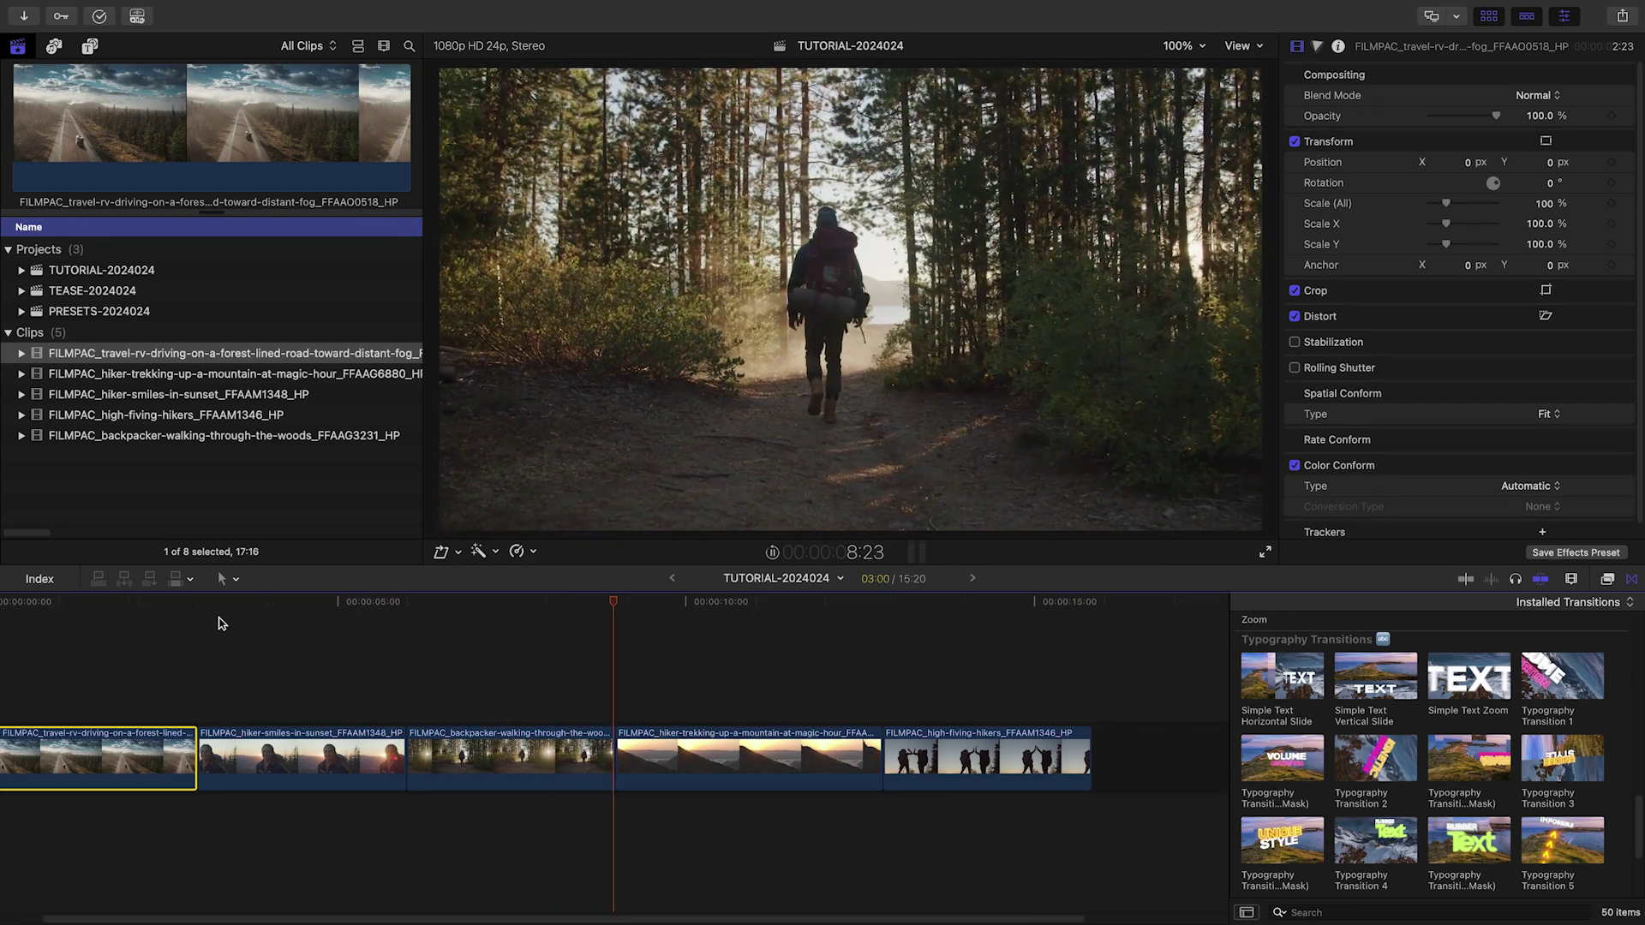
scroll(1578, 758, "up", 10)
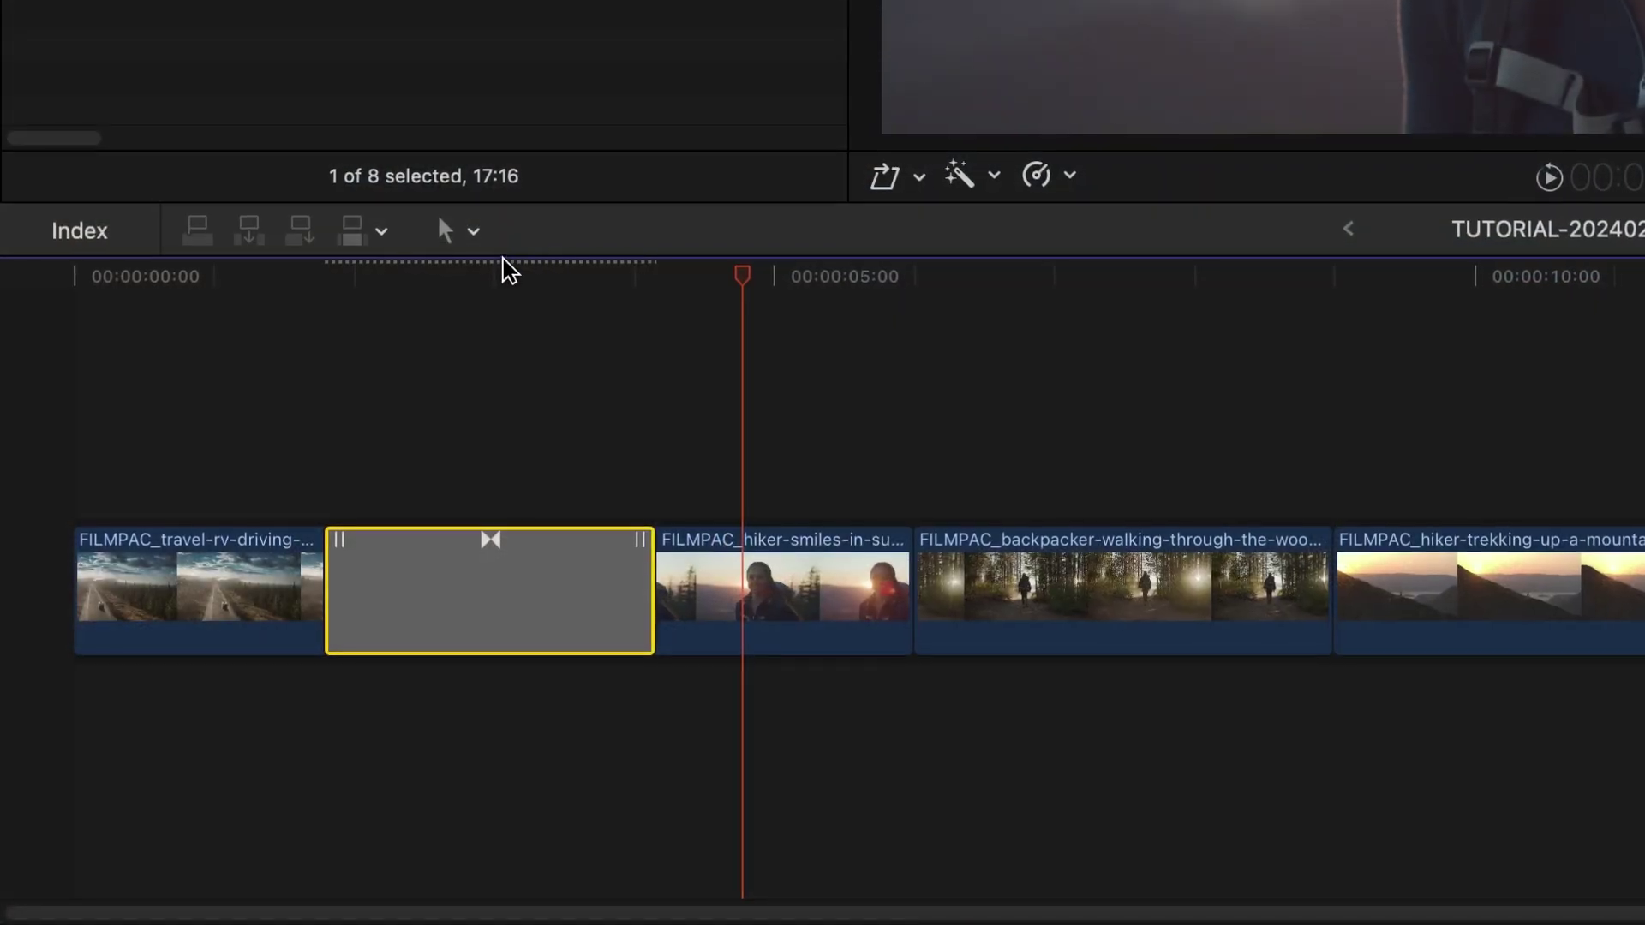
Extend the first Glass Horizontal Slide, shift it earlier in the Precision Editor, and reverse its direction.
left_click(499, 269)
mouse_move(654, 578)
left_mouse_down()
mouse_move(886, 587)
mouse_move(682, 592)
left_mouse_up()
double_click(541, 590)
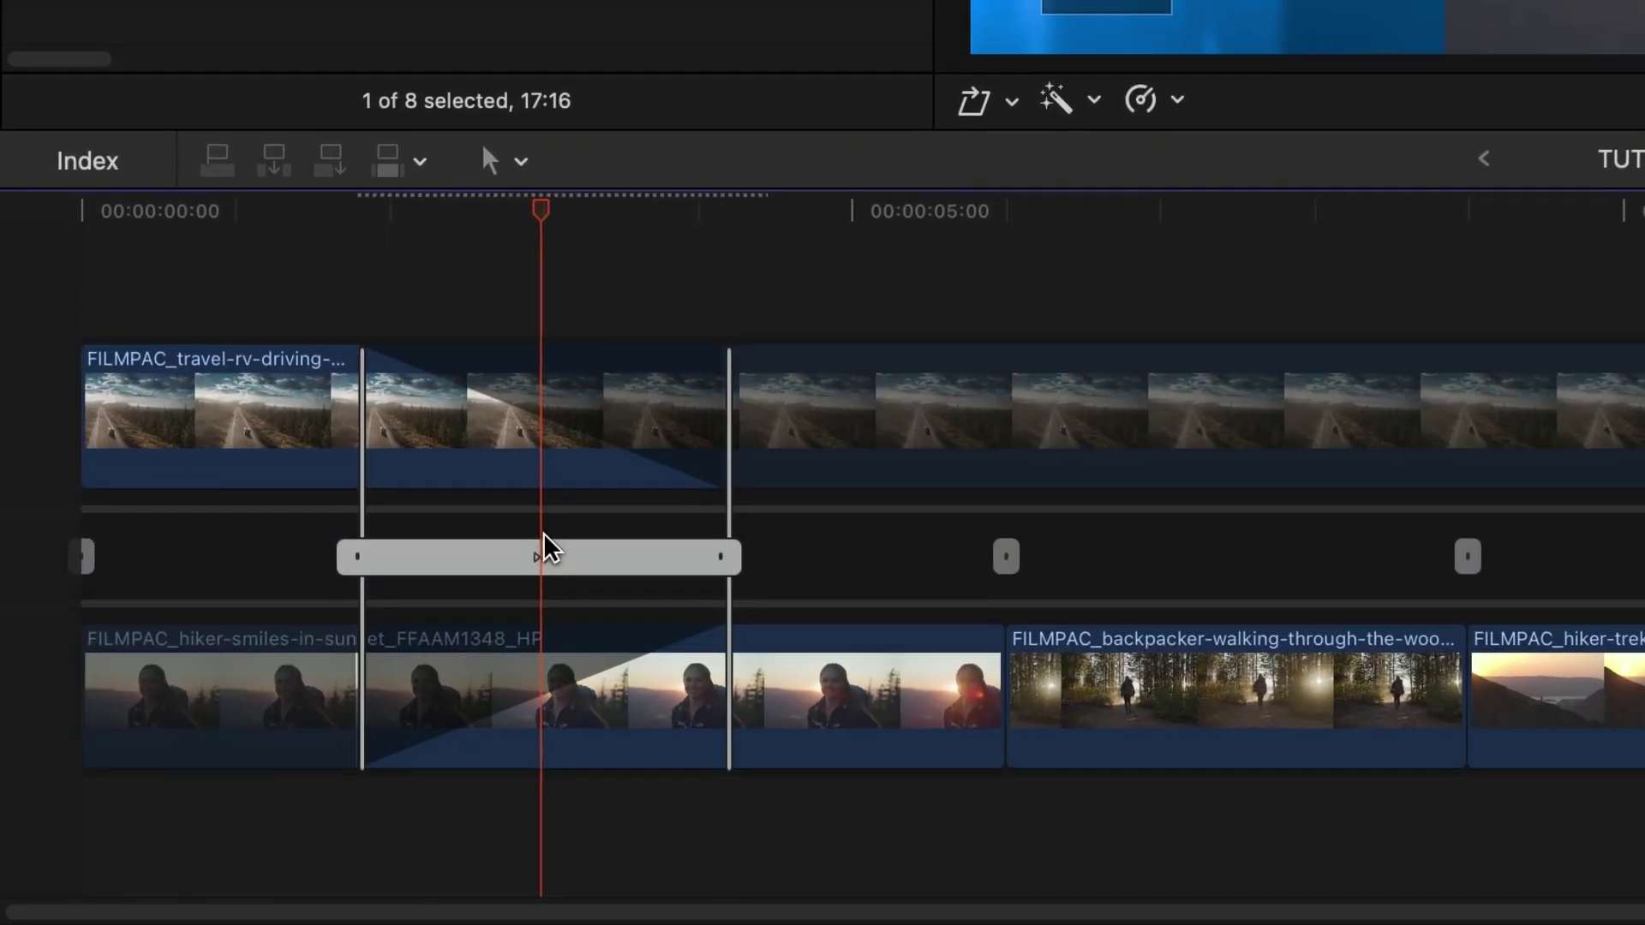
mouse_move(543, 550)
left_mouse_down()
mouse_move(434, 556)
mouse_move(764, 551)
mouse_move(476, 550)
mouse_move(688, 547)
left_mouse_up()
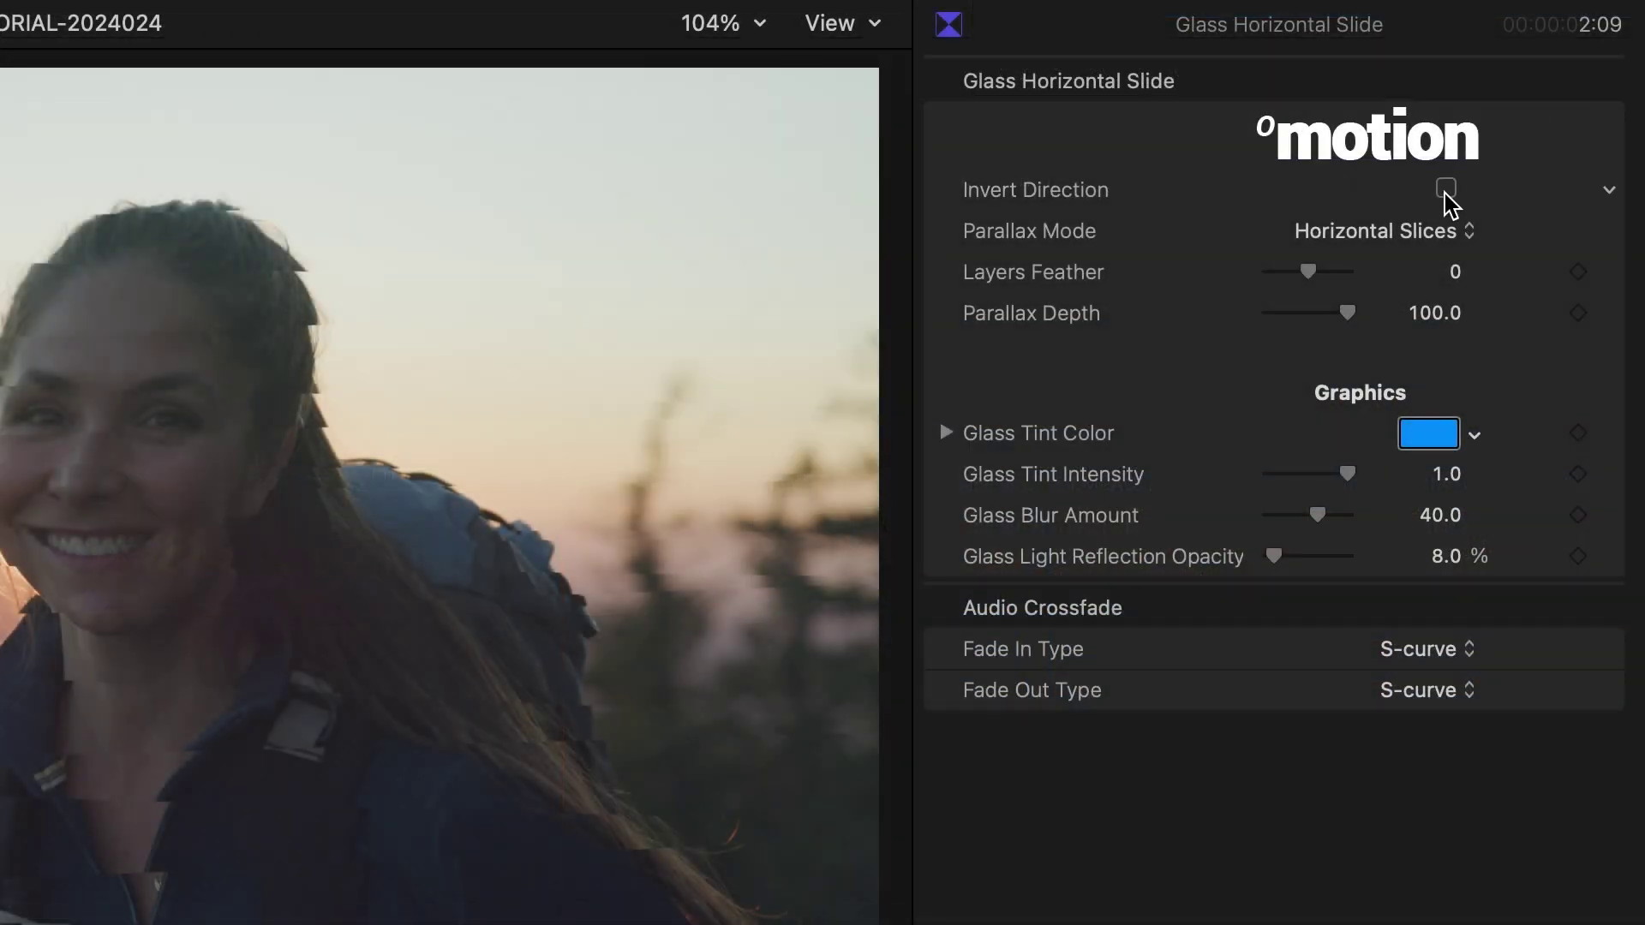
left_click(1447, 191)
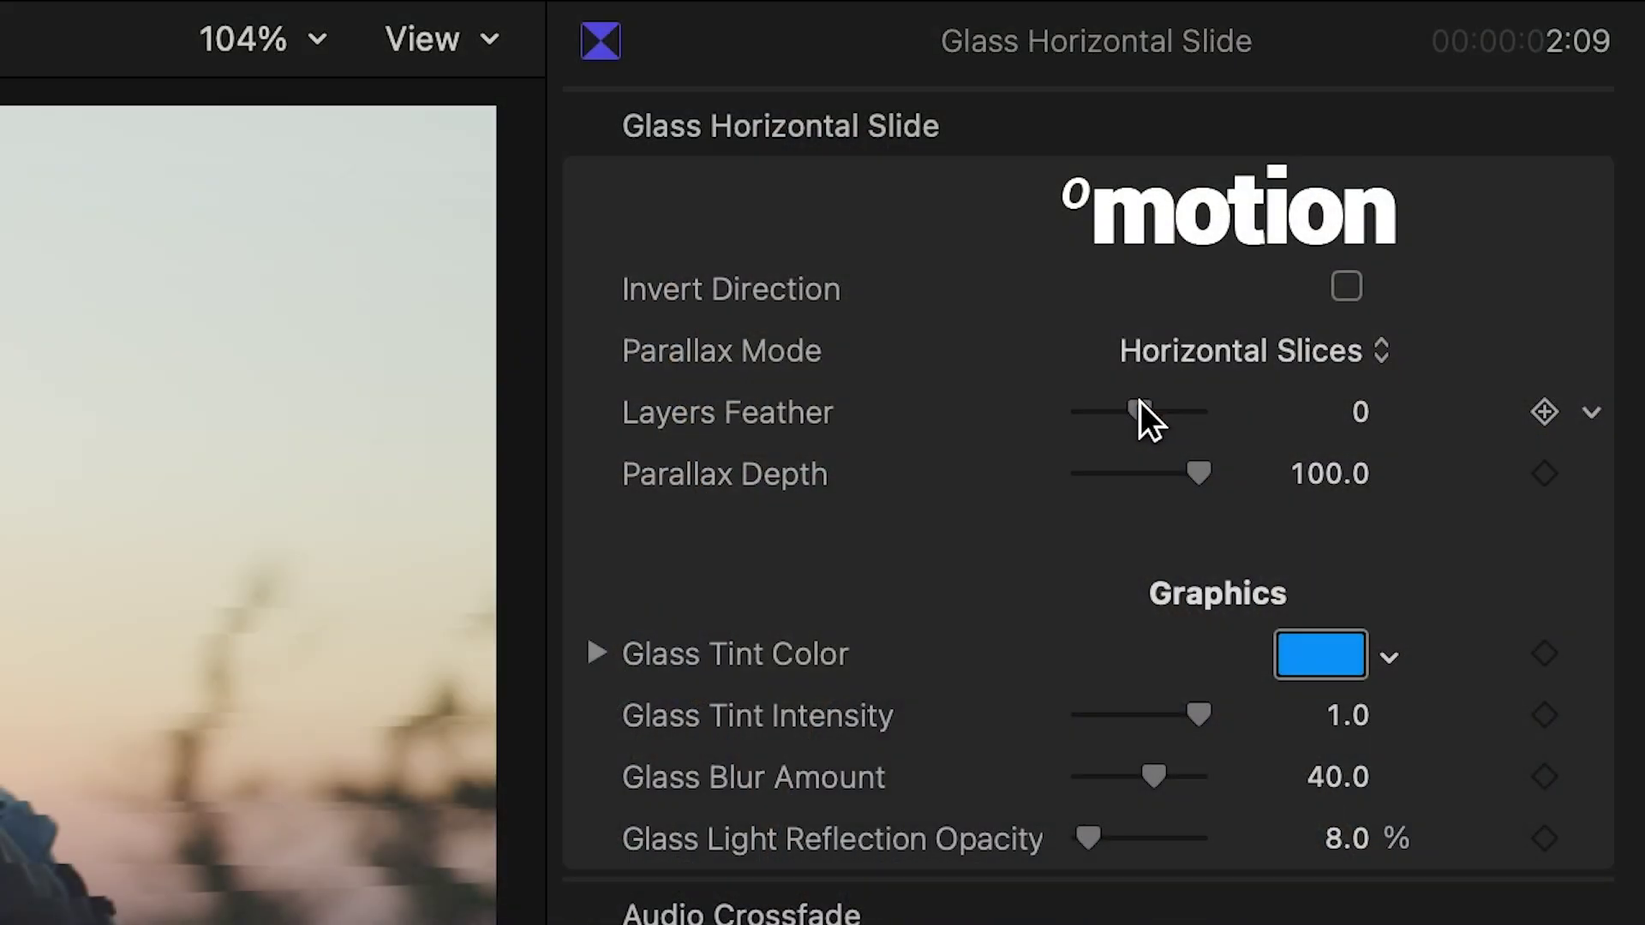
Raise Layers Feather to full and adjust the Parallax Depth slider.
mouse_move(1140, 403)
left_mouse_down()
mouse_move(1283, 400)
mouse_move(976, 435)
left_mouse_up()
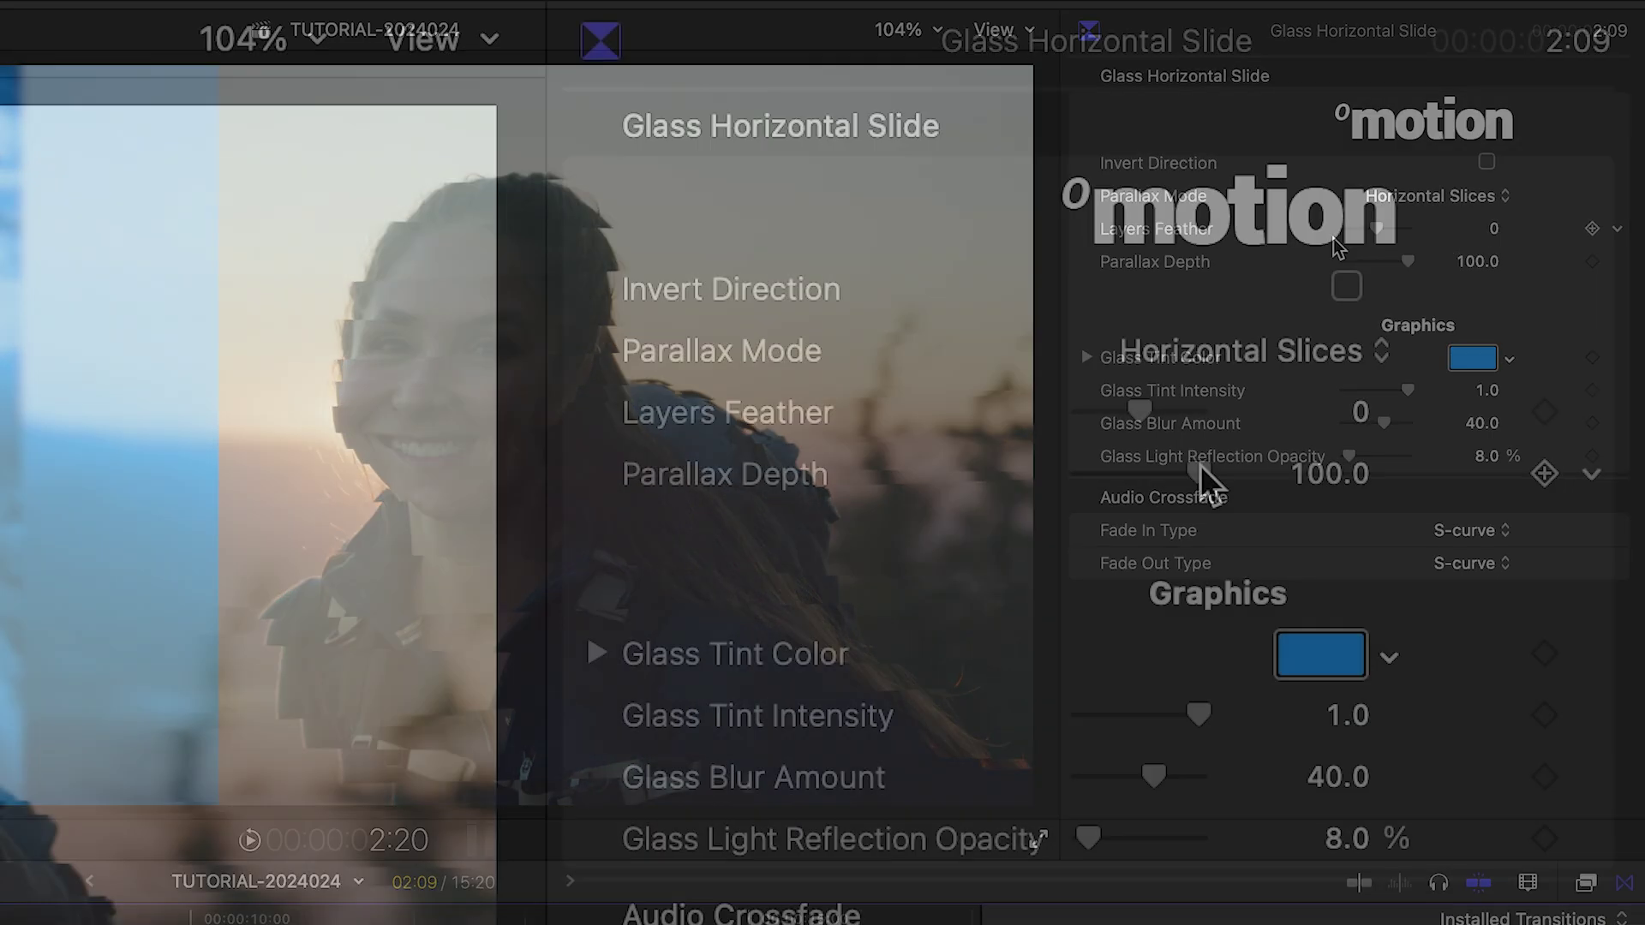
left_click_drag(1201, 469, 1026, 483)
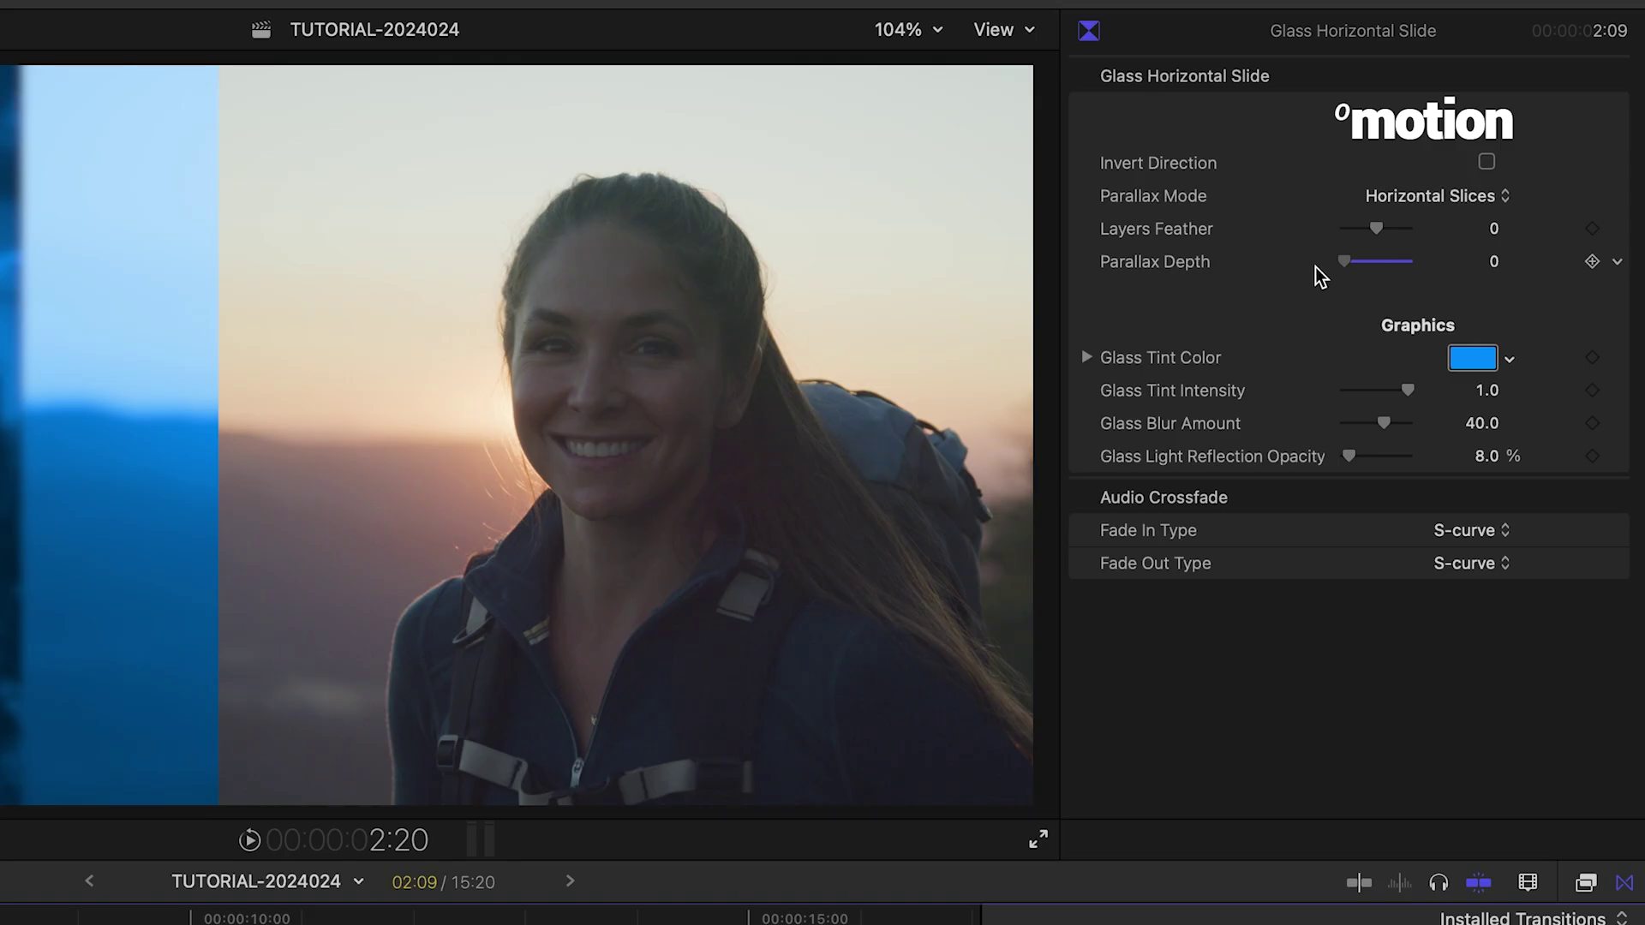
left_click_drag(1314, 275, 1412, 283)
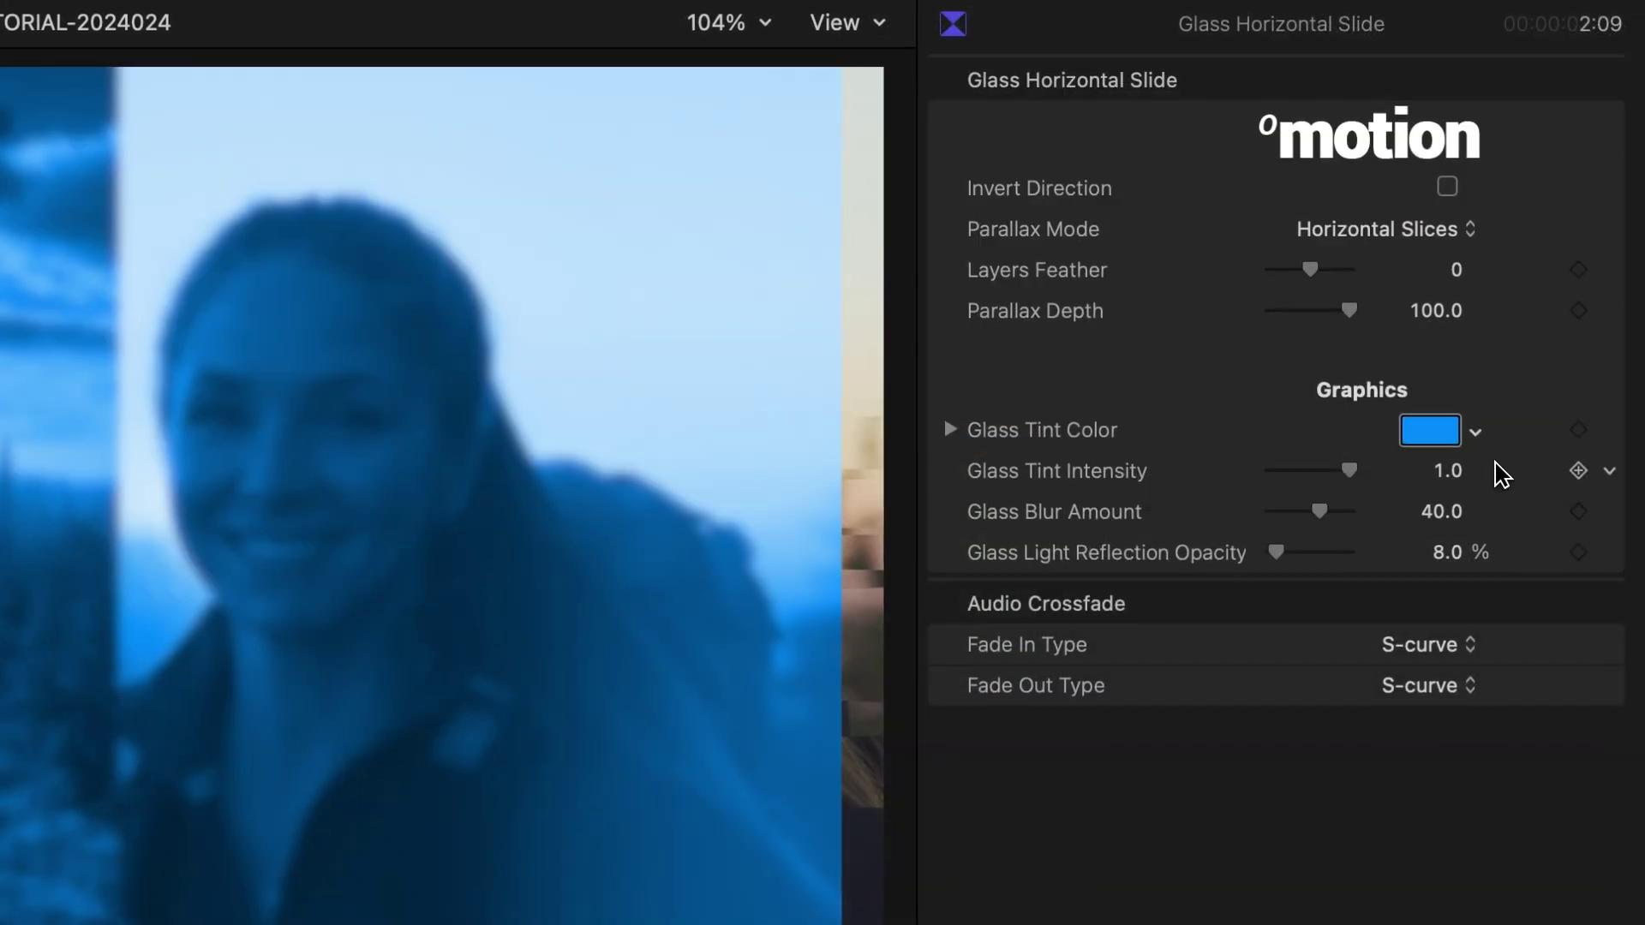
Set the Glass Tint Color to green and drag Tint Intensity to zero.
left_click(1437, 419)
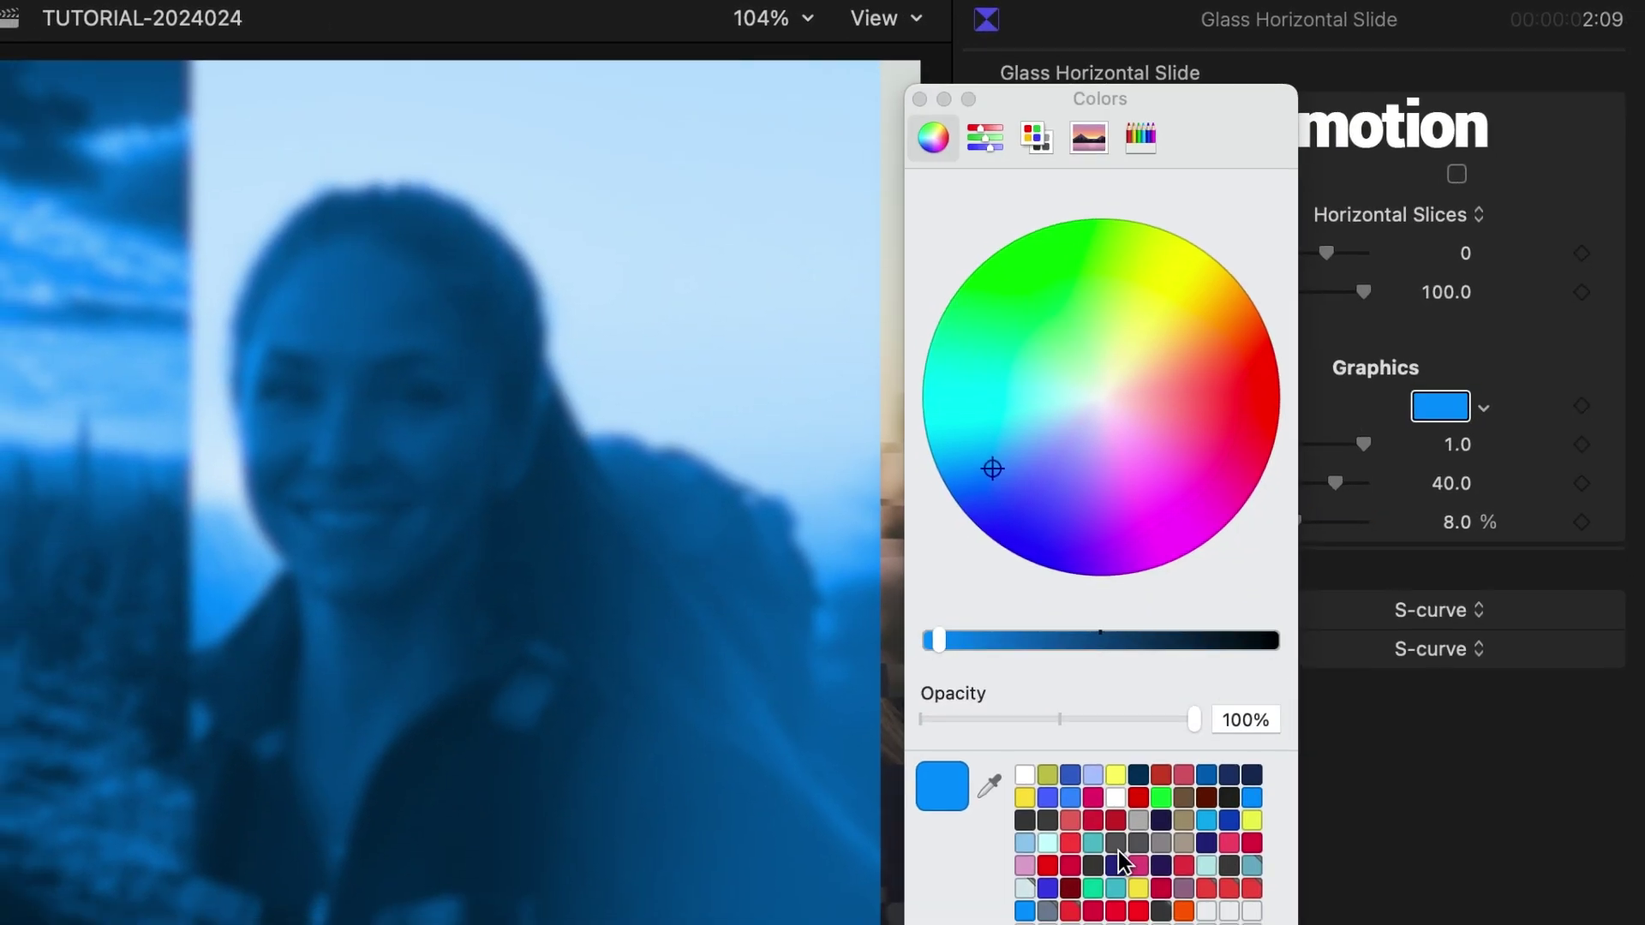
left_click(999, 373)
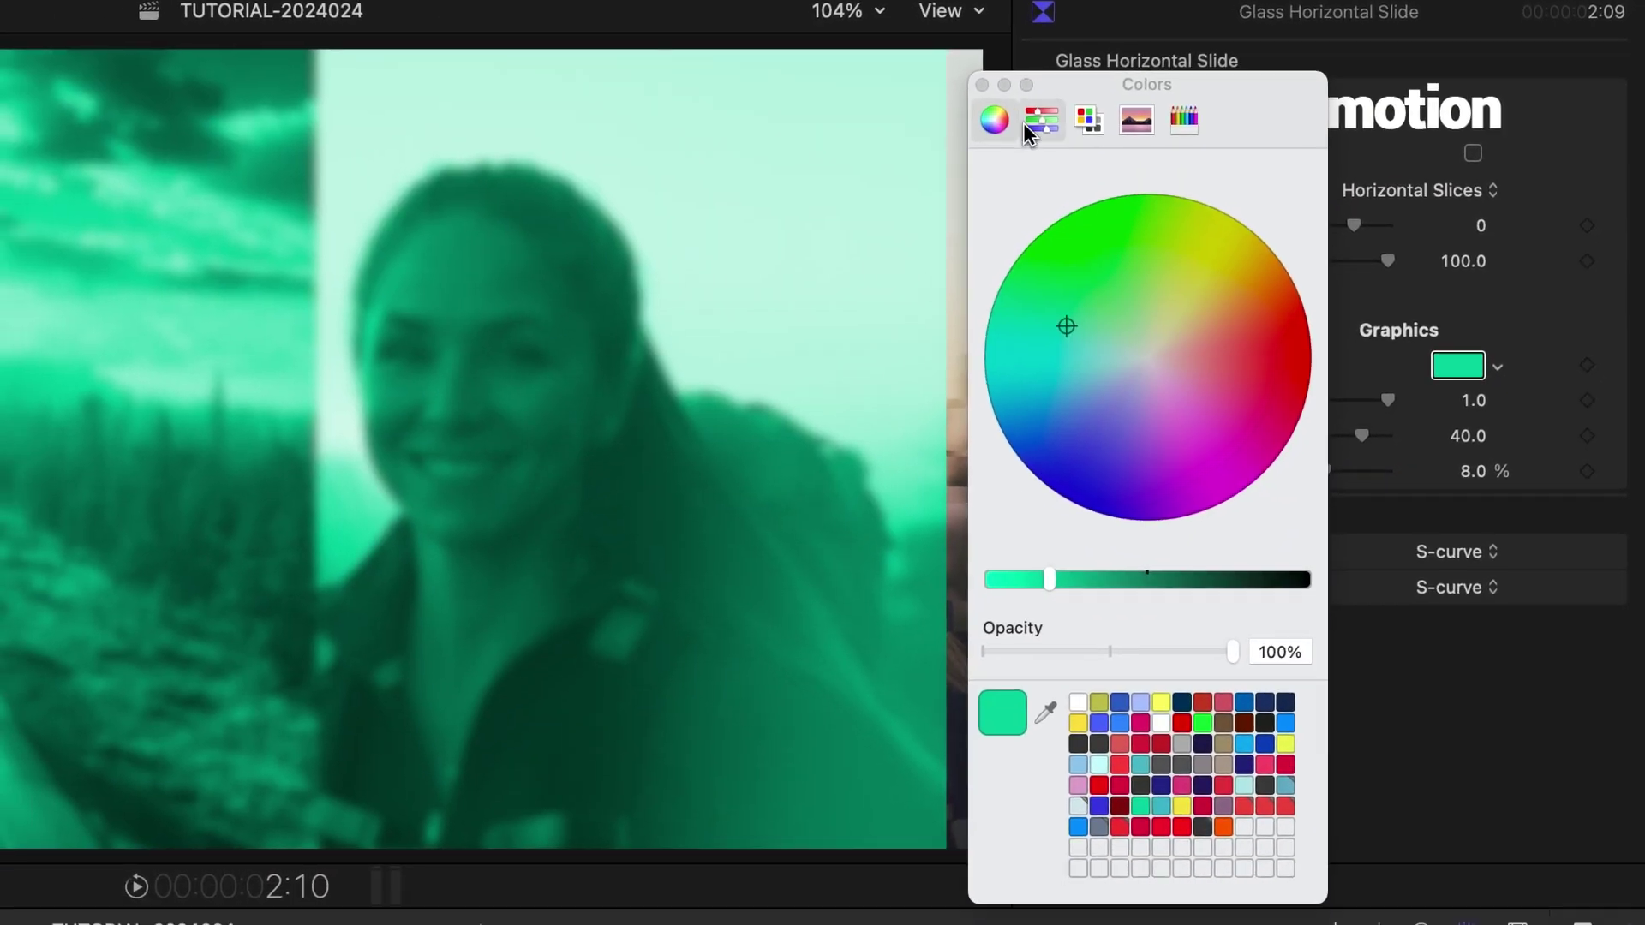
left_click(995, 84)
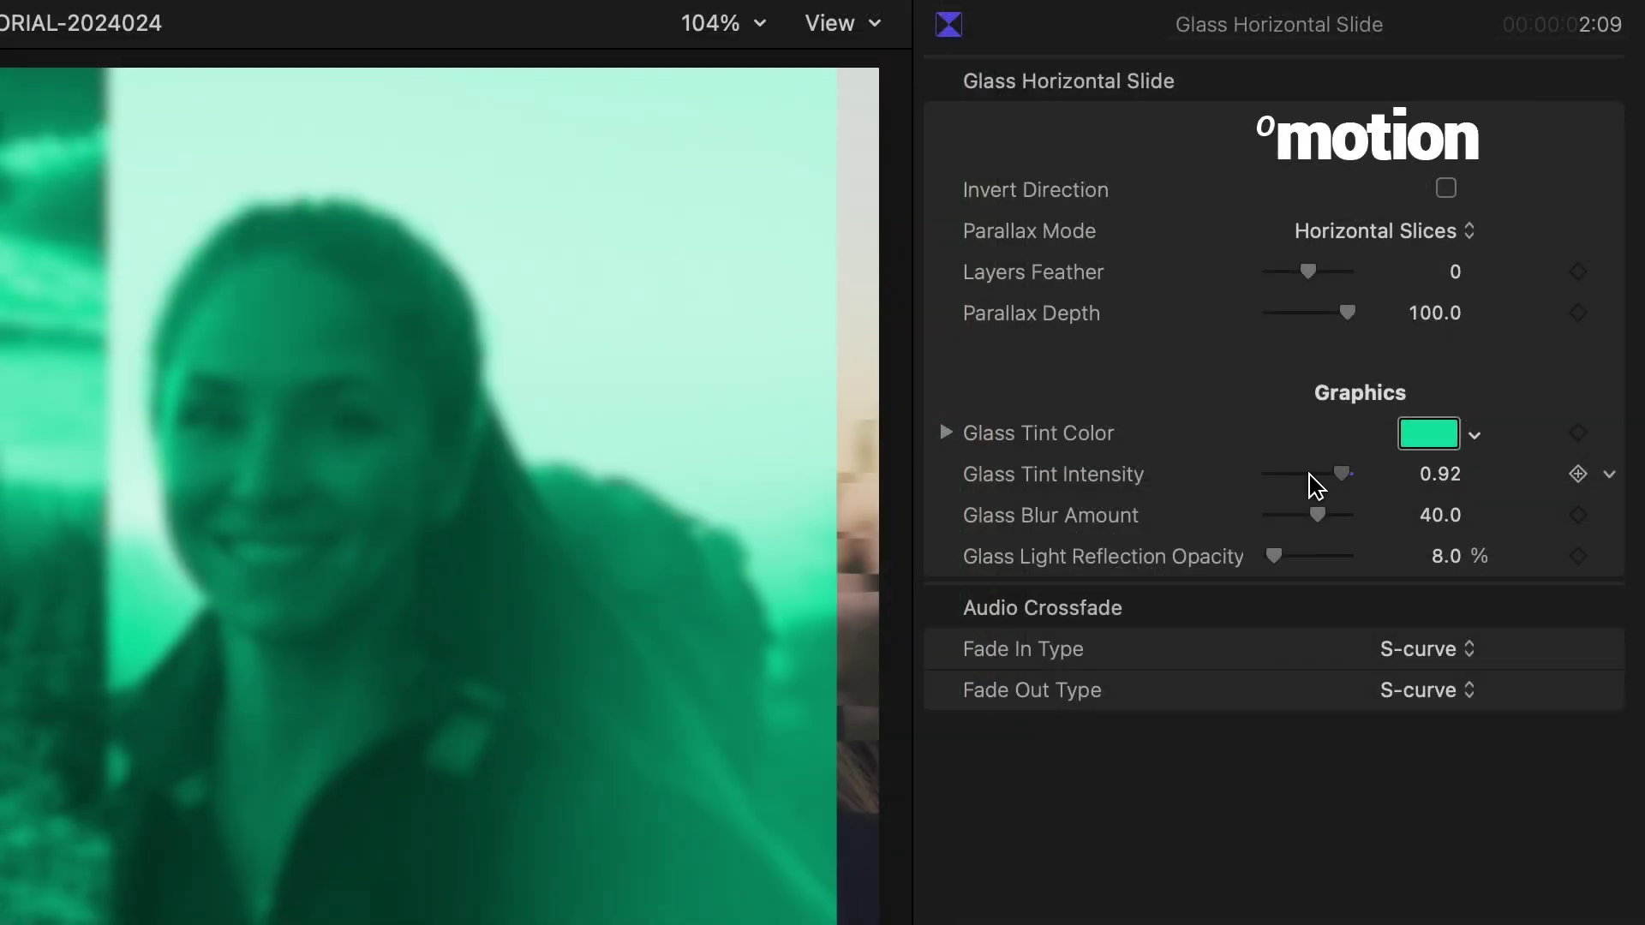
left_click_drag(1310, 474, 1192, 484)
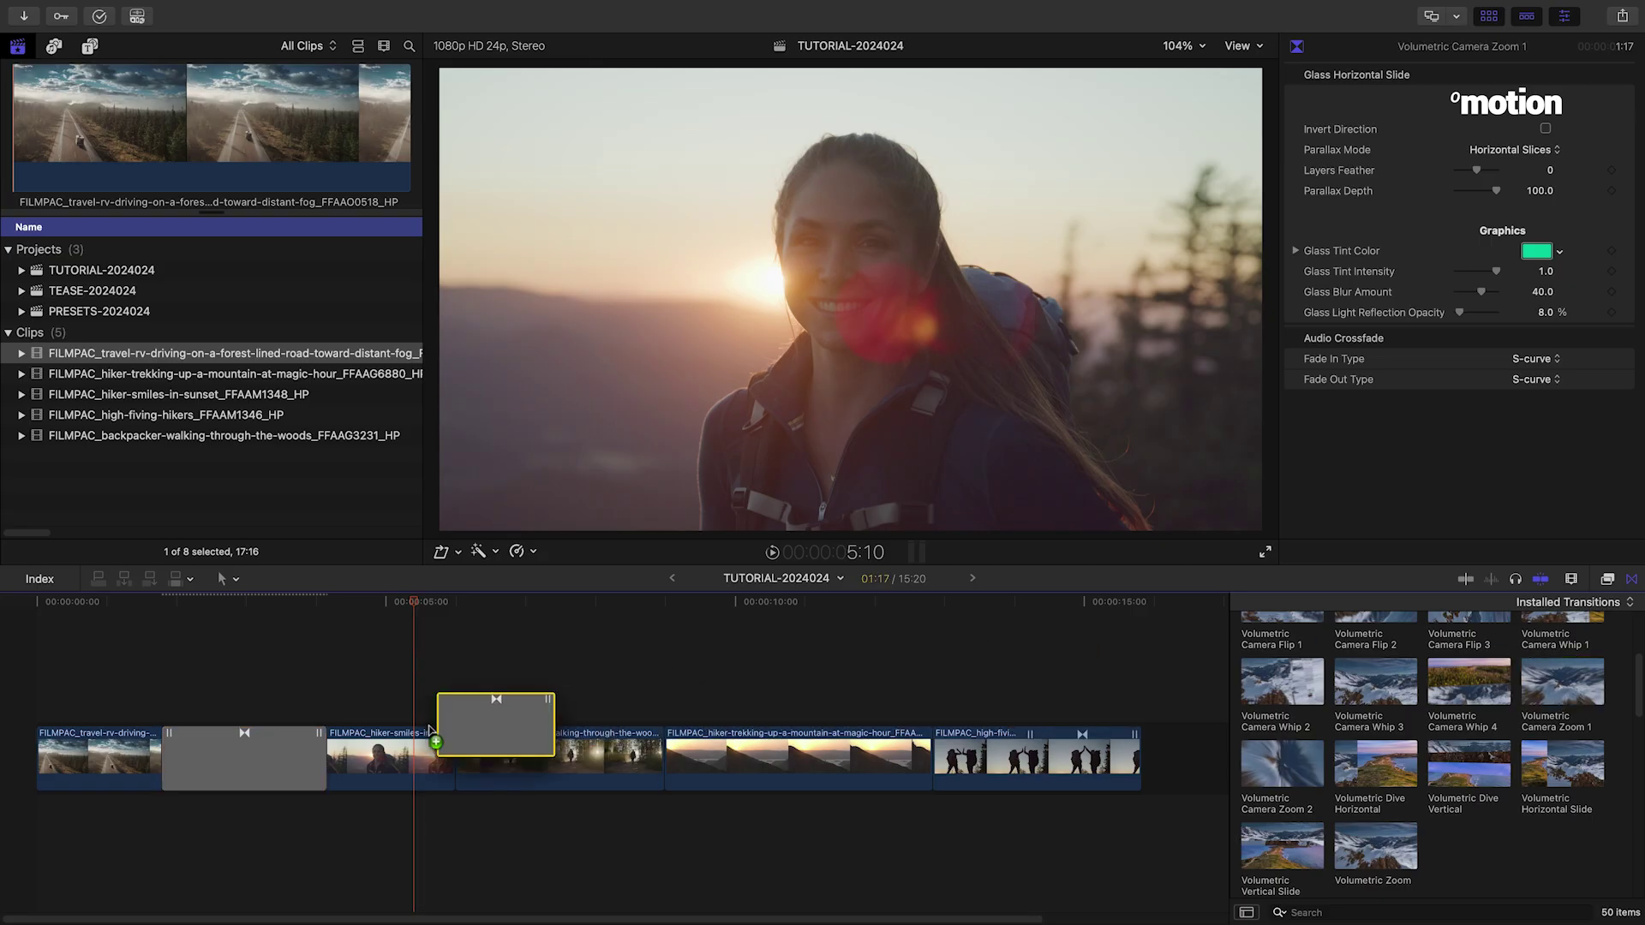
Drop Volumetric Camera Zoom 1 onto the cut between clips two and three.
left_click_drag(427, 735, 412, 751)
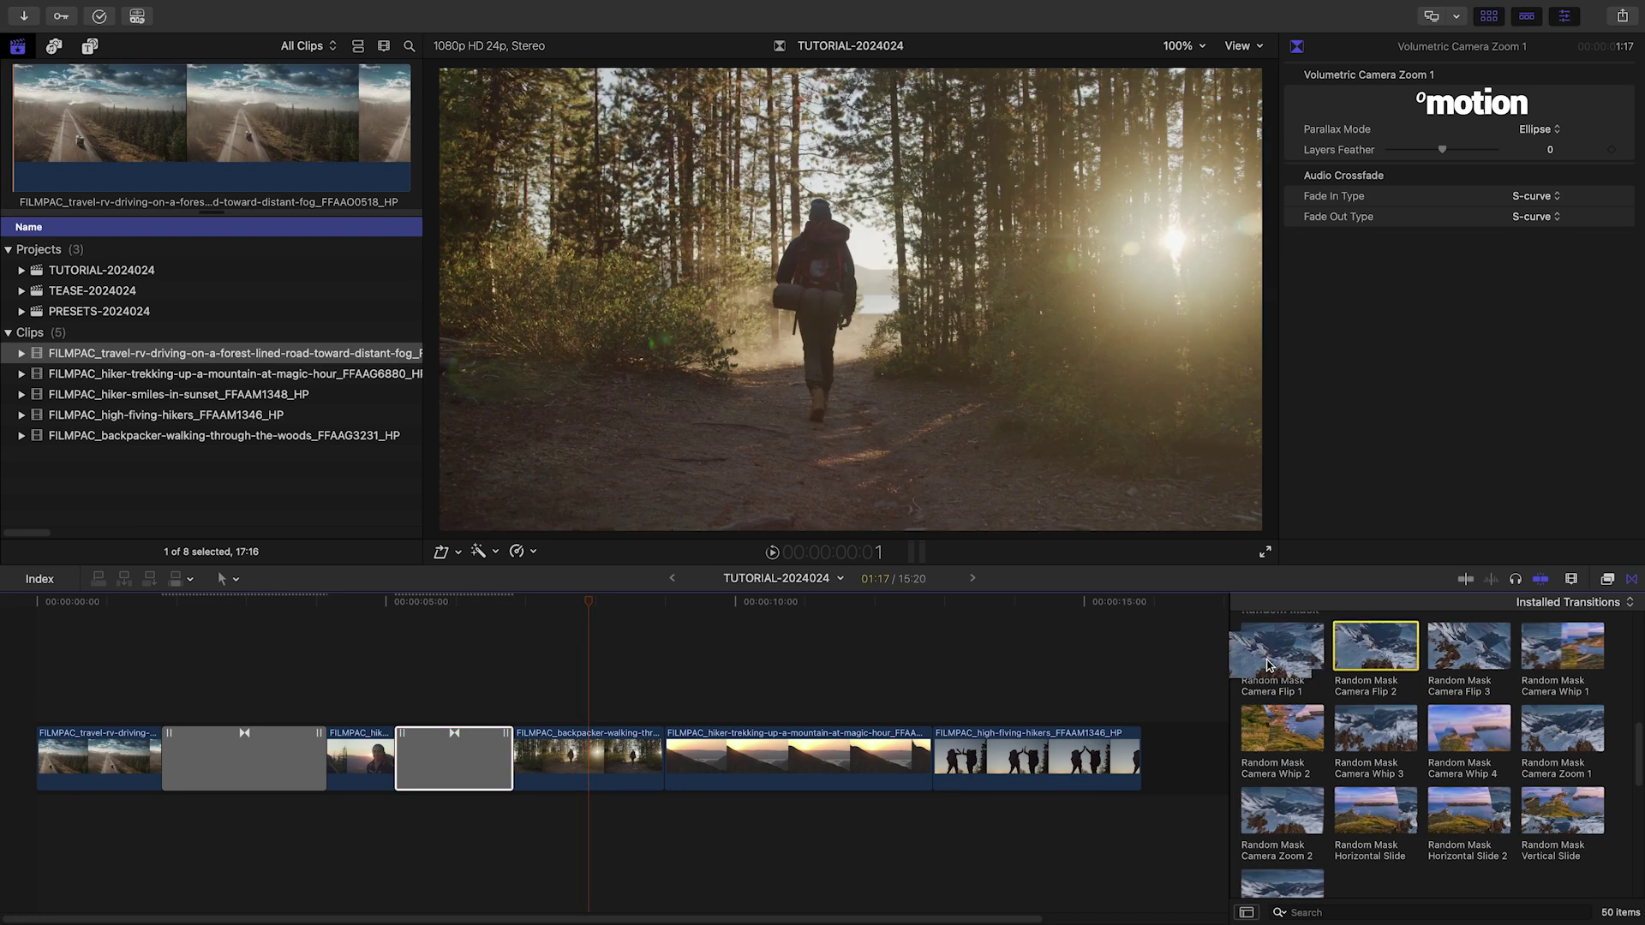
Place Random Mask Camera Flip 2 on the next cut, trying rectangles before choosing Random Stripes.
left_click_drag(569, 737, 577, 754)
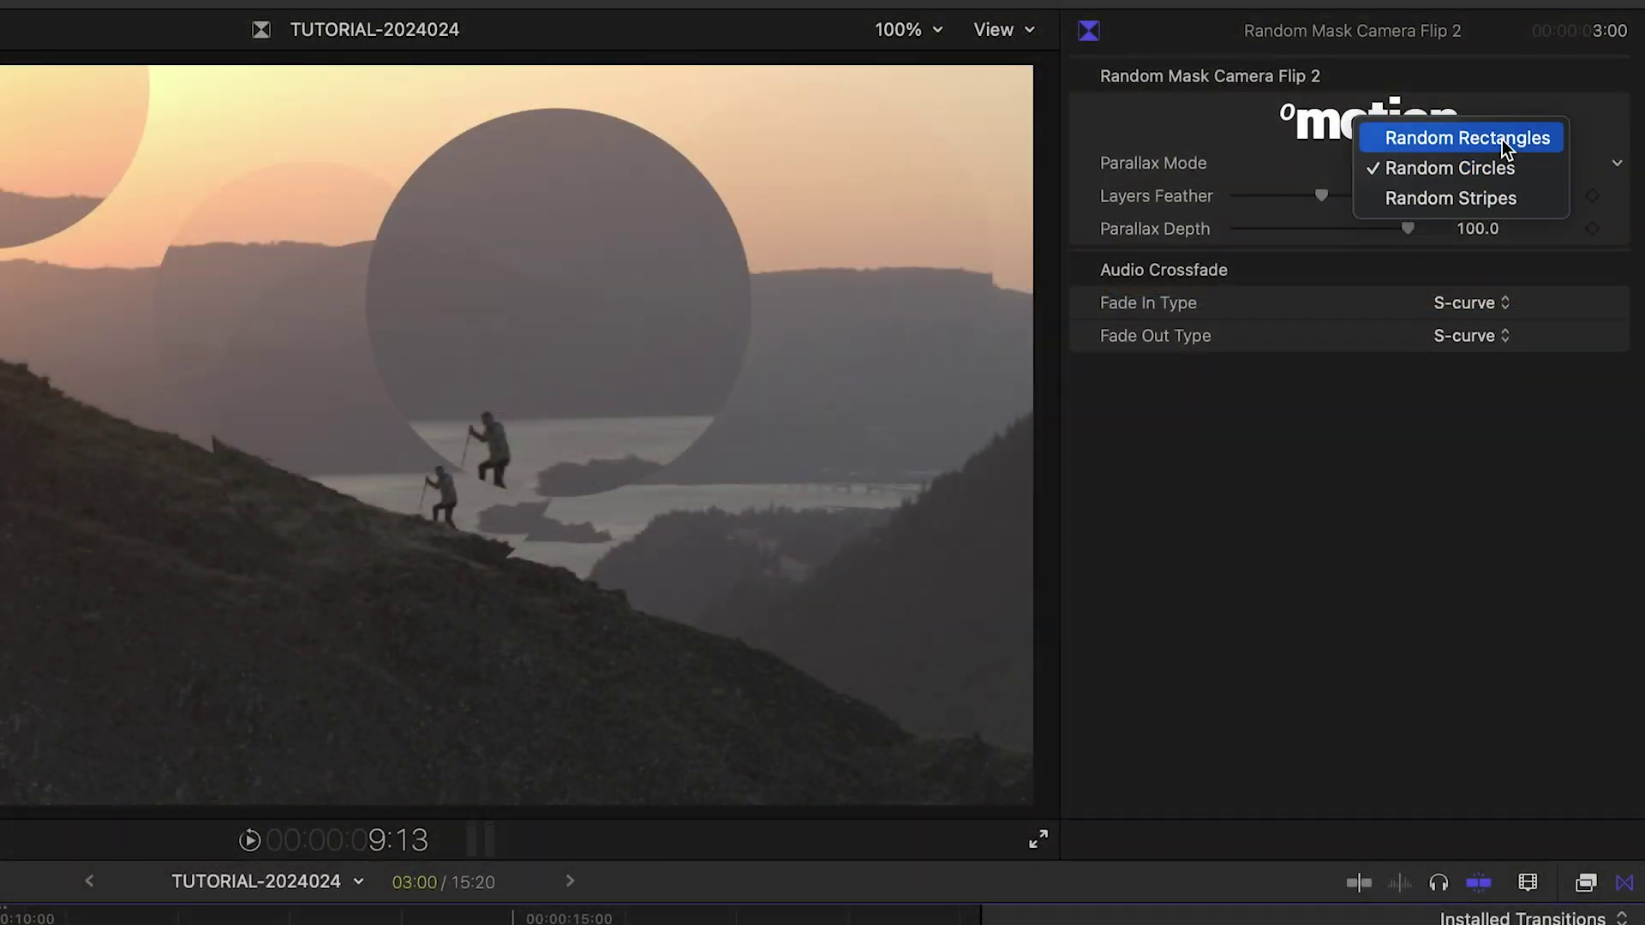
left_click(1502, 140)
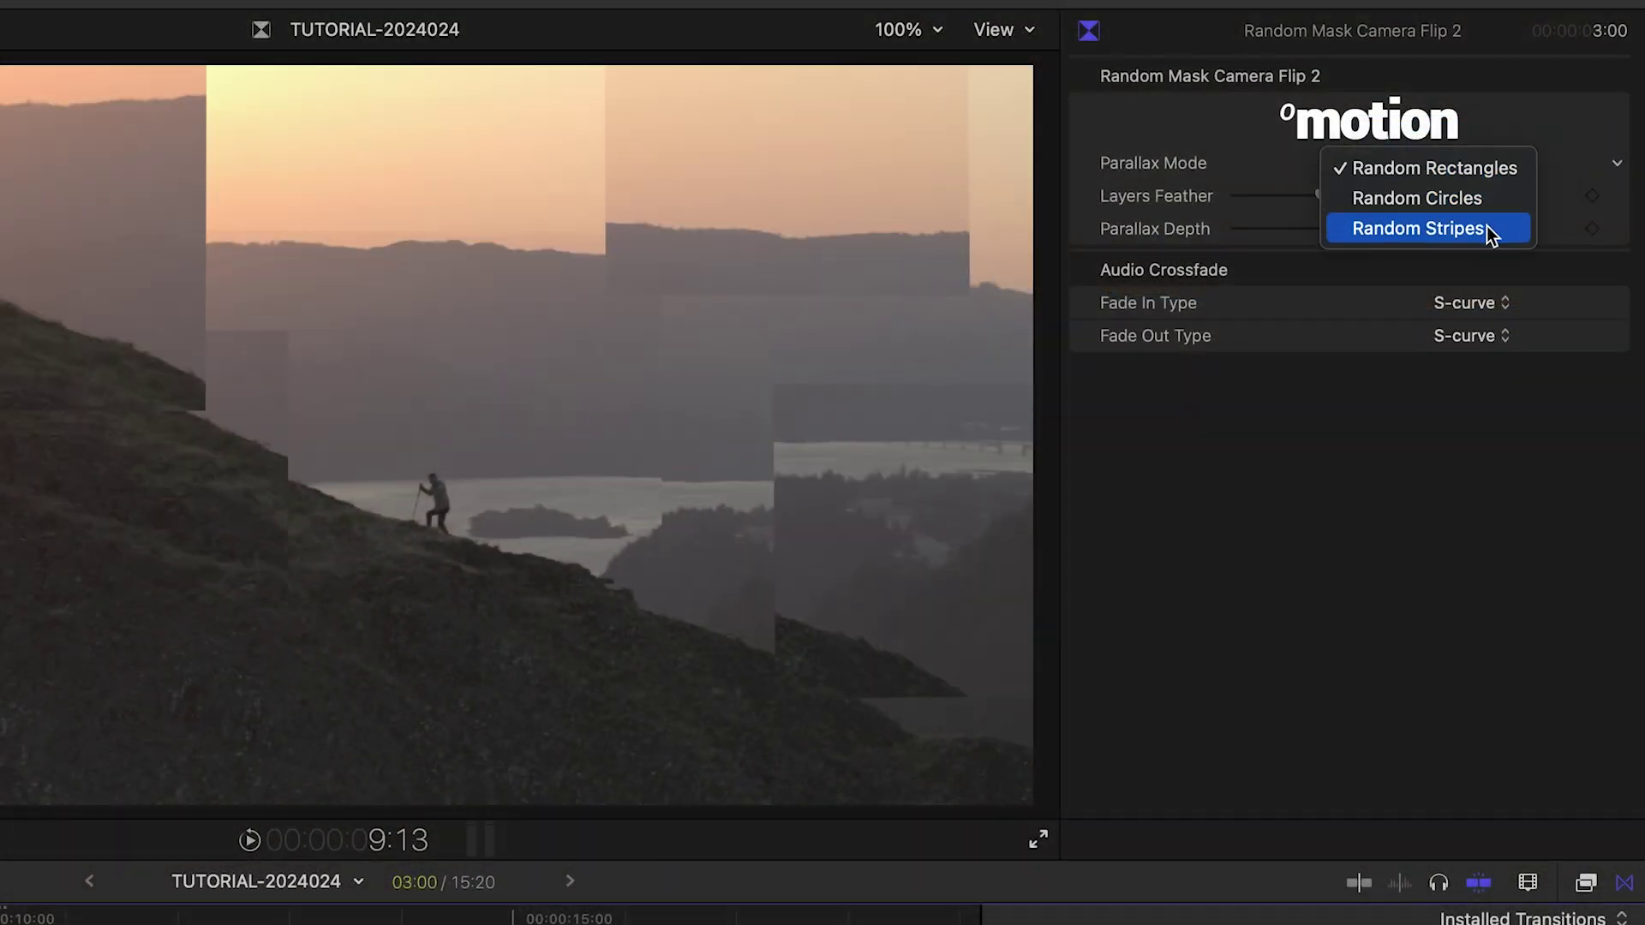
left_click(1488, 228)
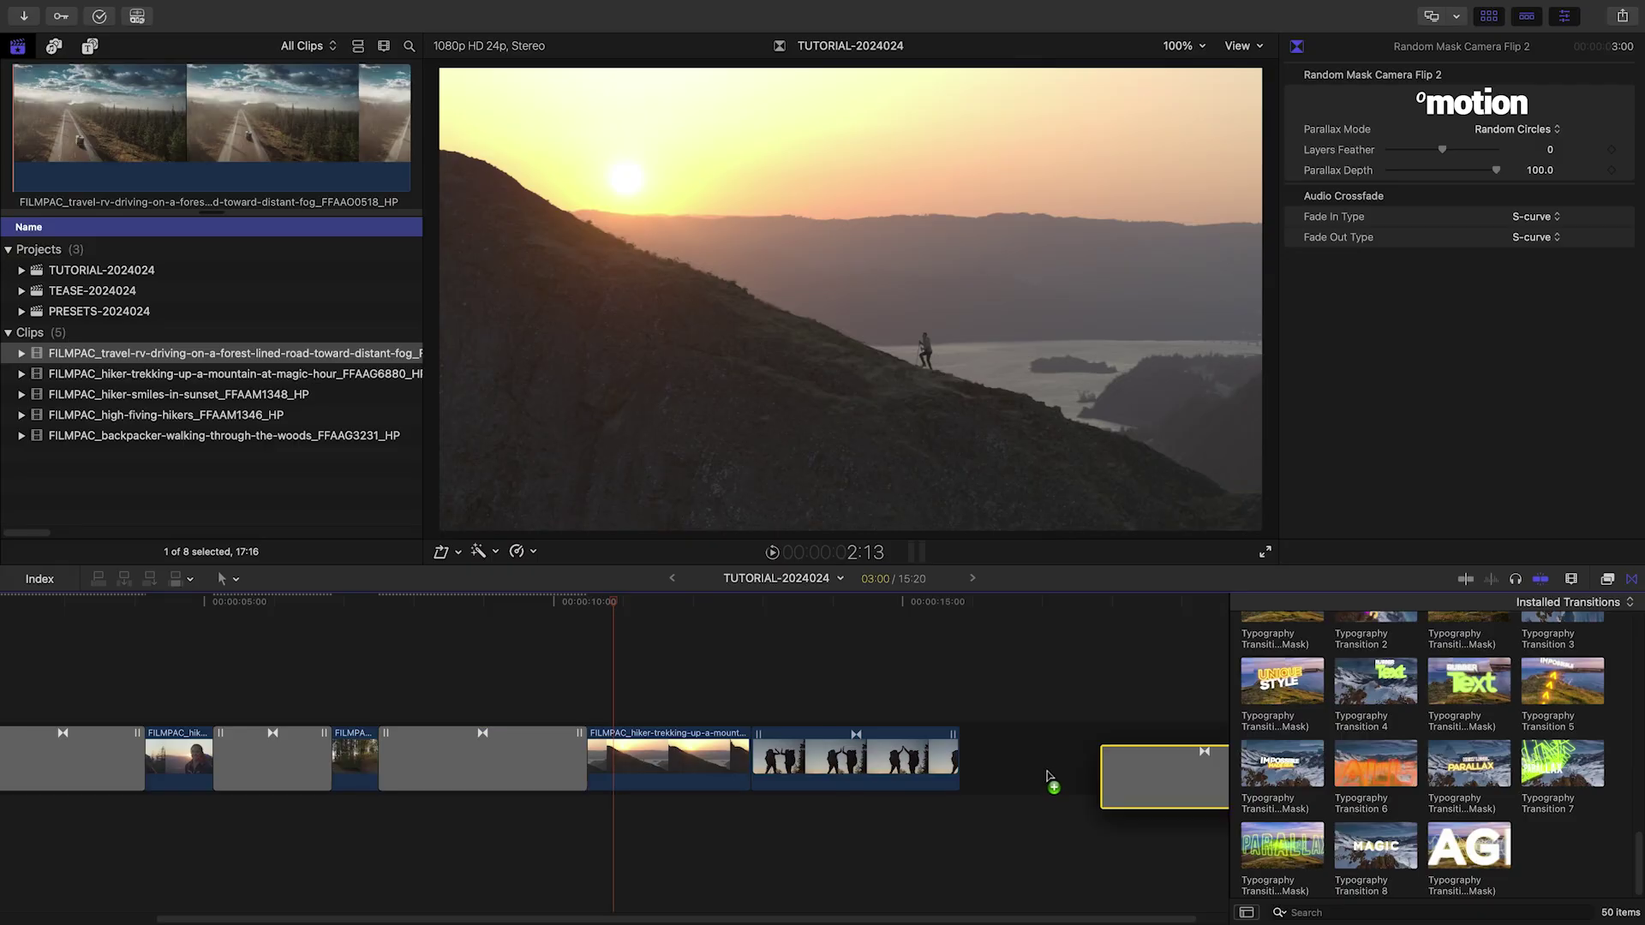
Place Typography Transition 7 on the last cut and set its Neon Color to yellow.
left_click_drag(1047, 772, 645, 759)
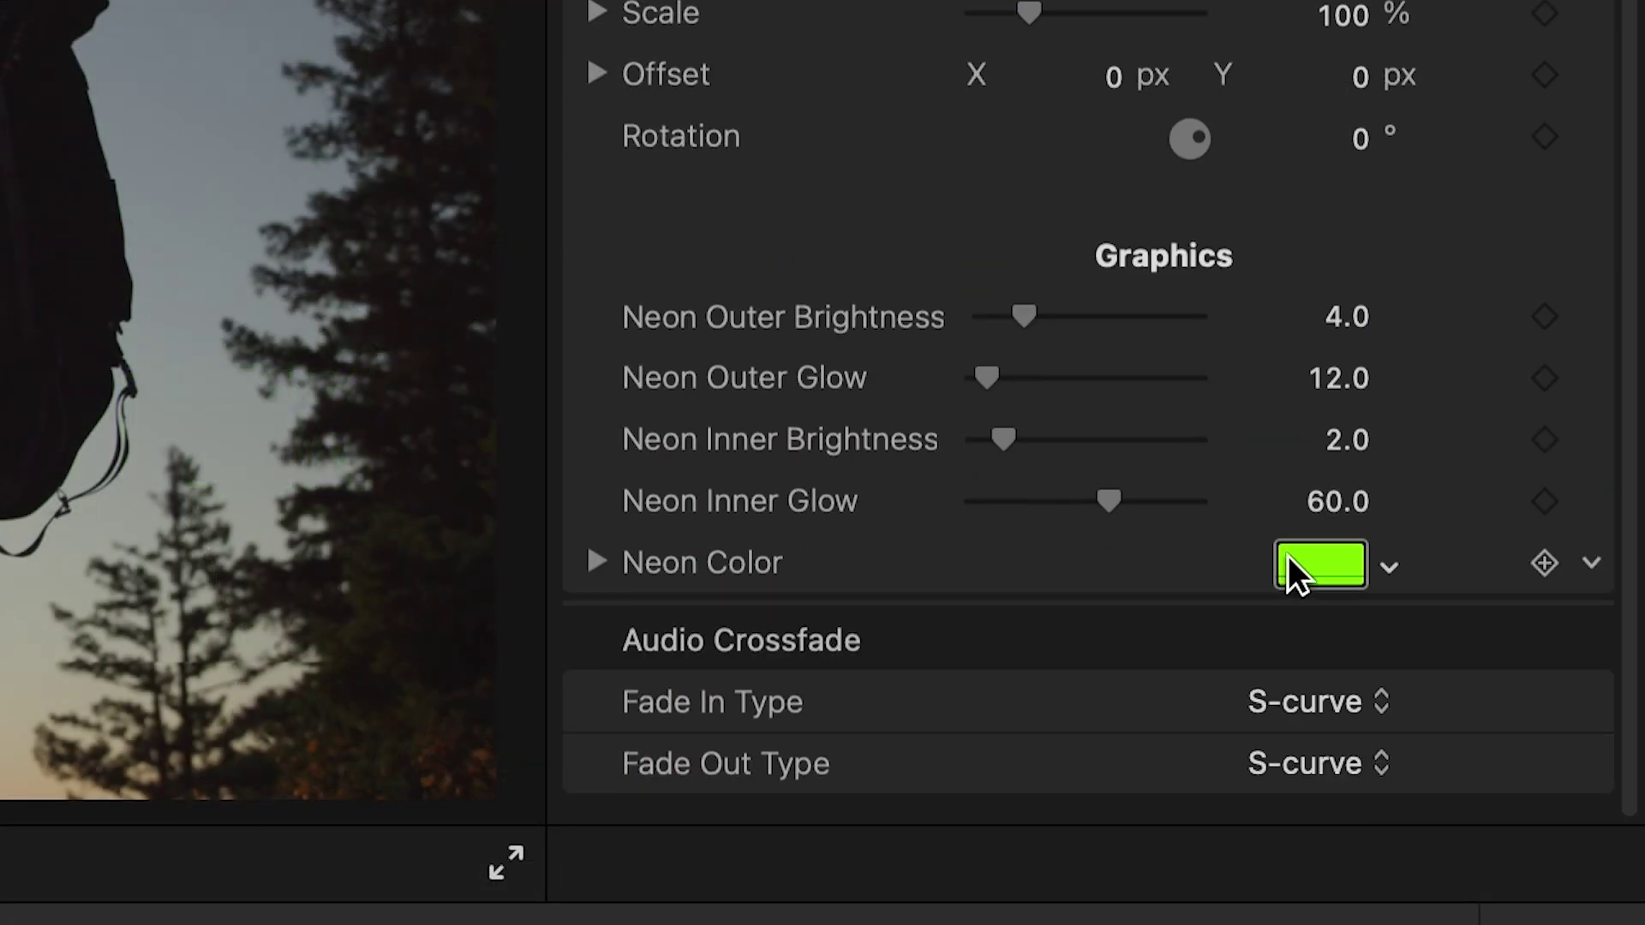
left_click(1290, 572)
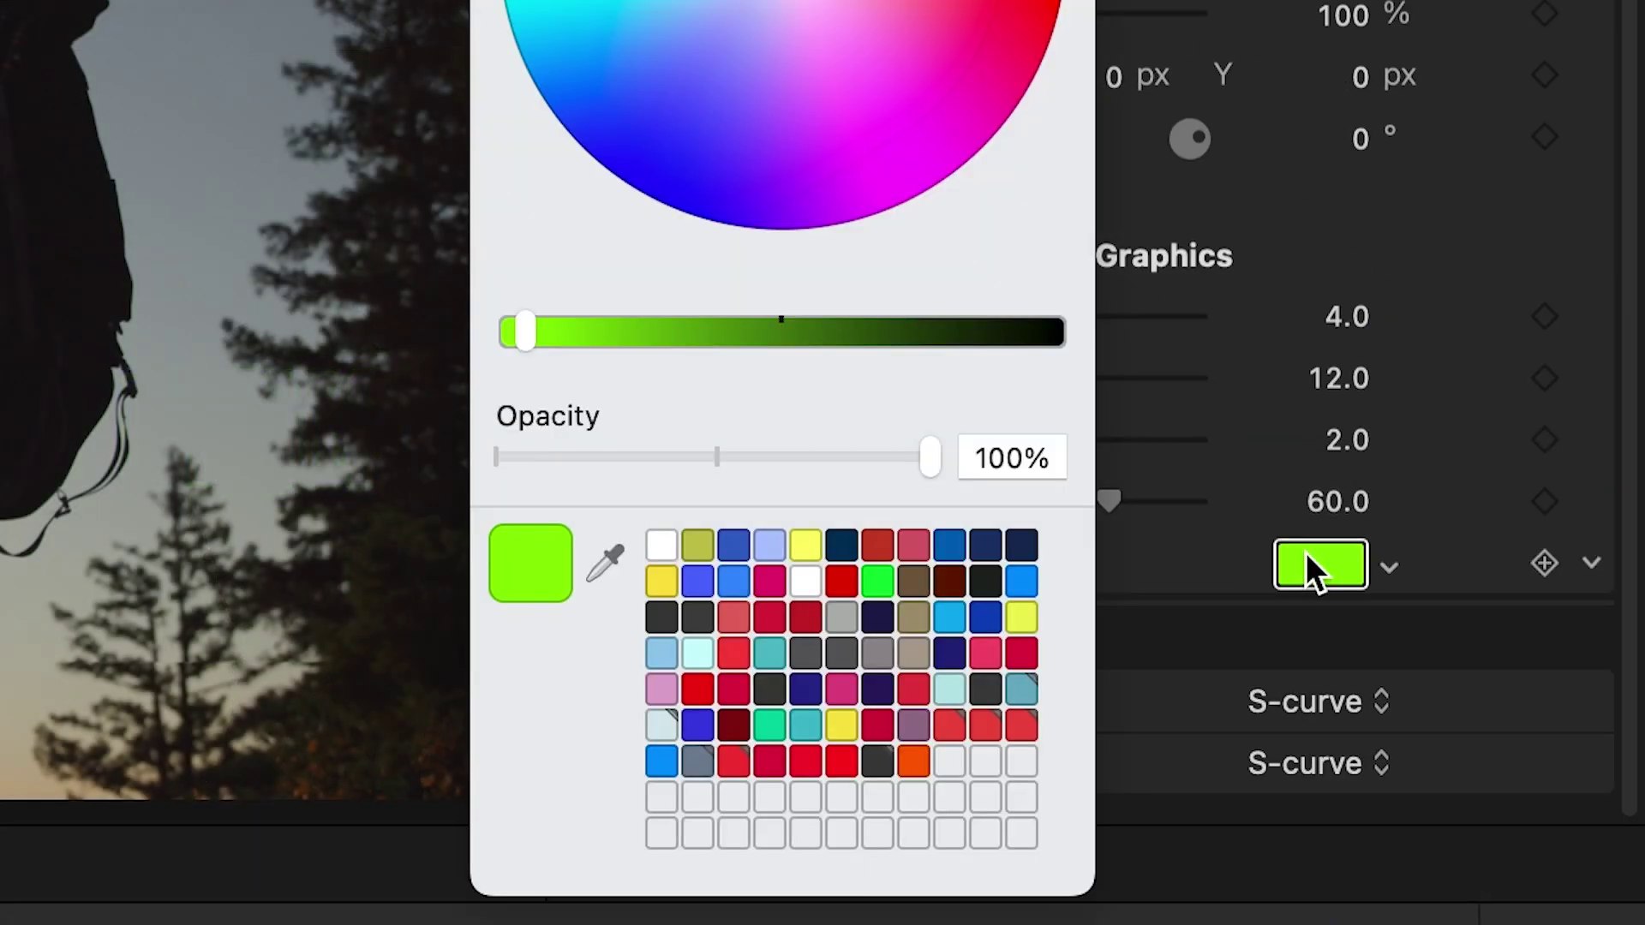
left_click(1222, 768)
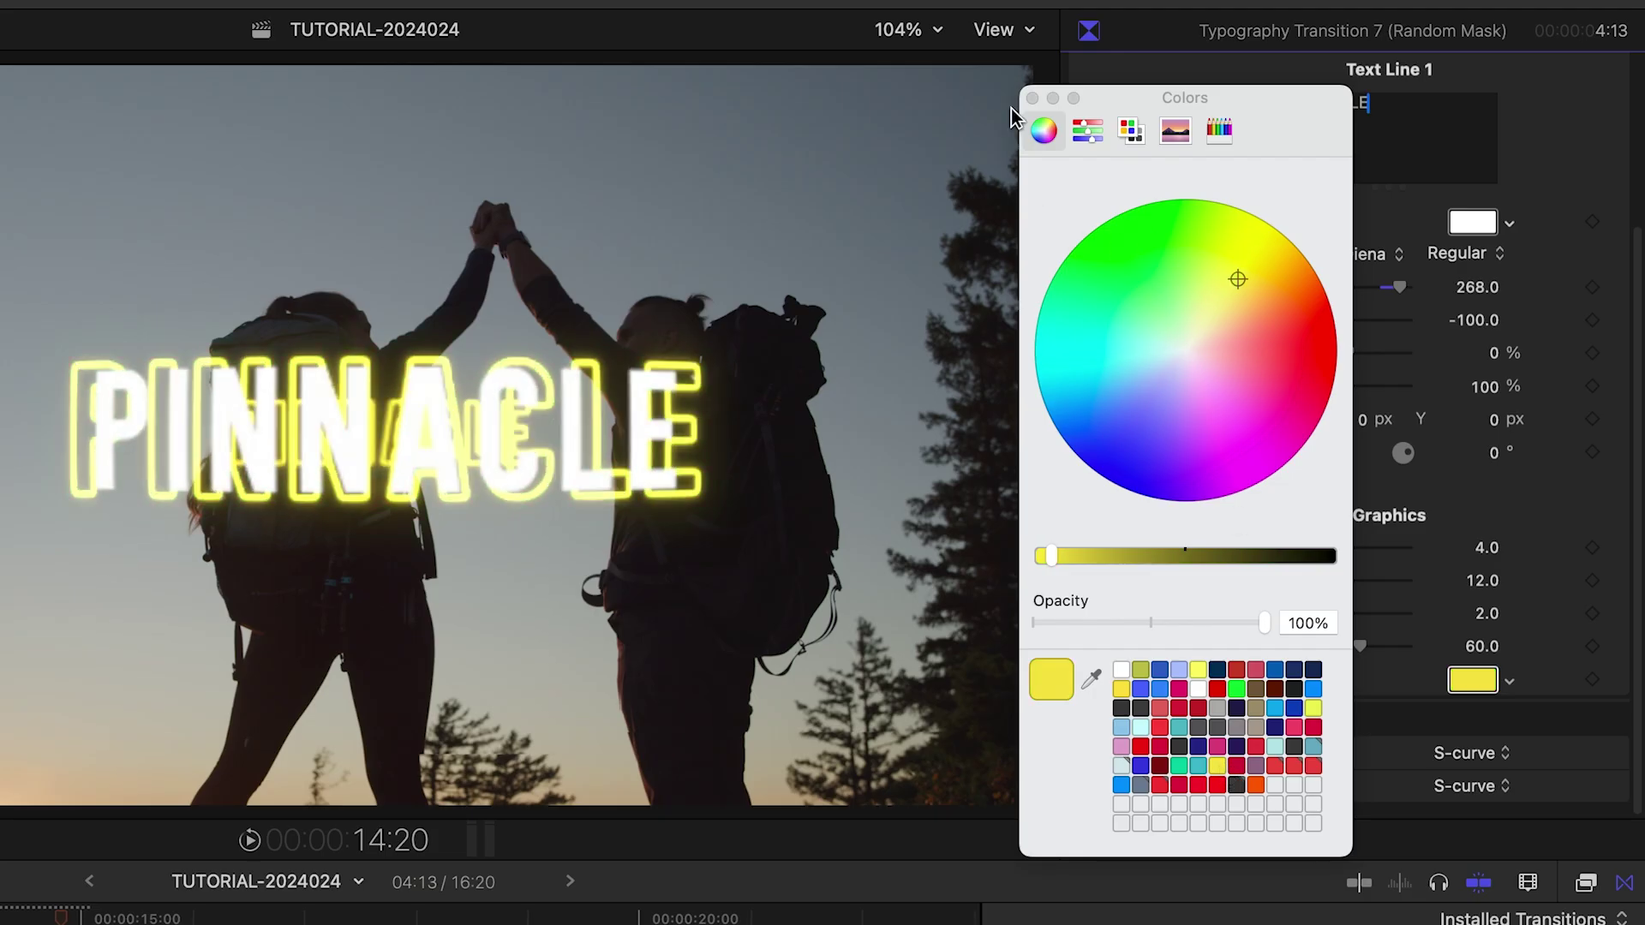